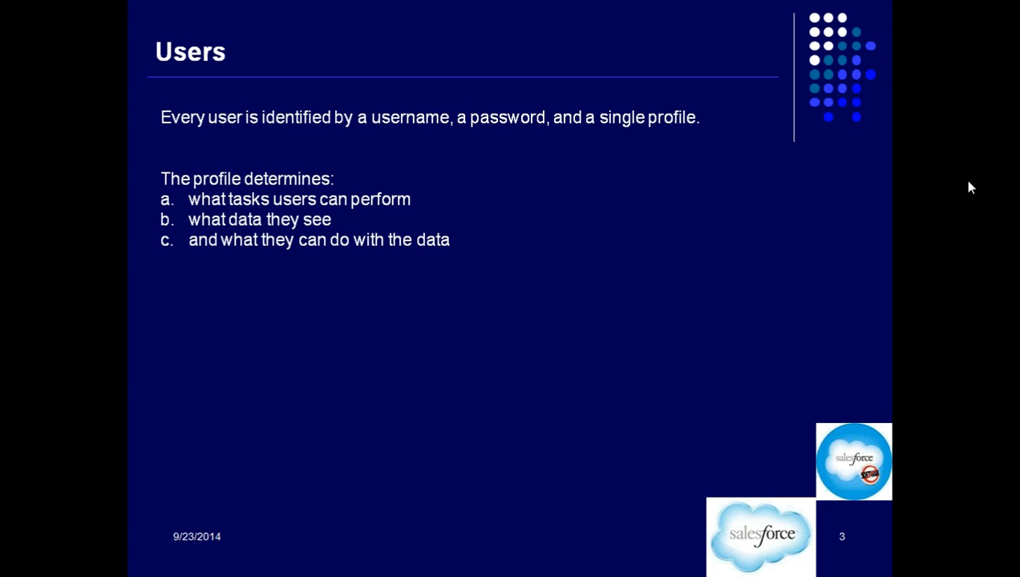
Present the Viewing and Managing Users slide up to the Adding Multiple Users point, and end the slide show
key(Right)
key(Left)
key(Right)
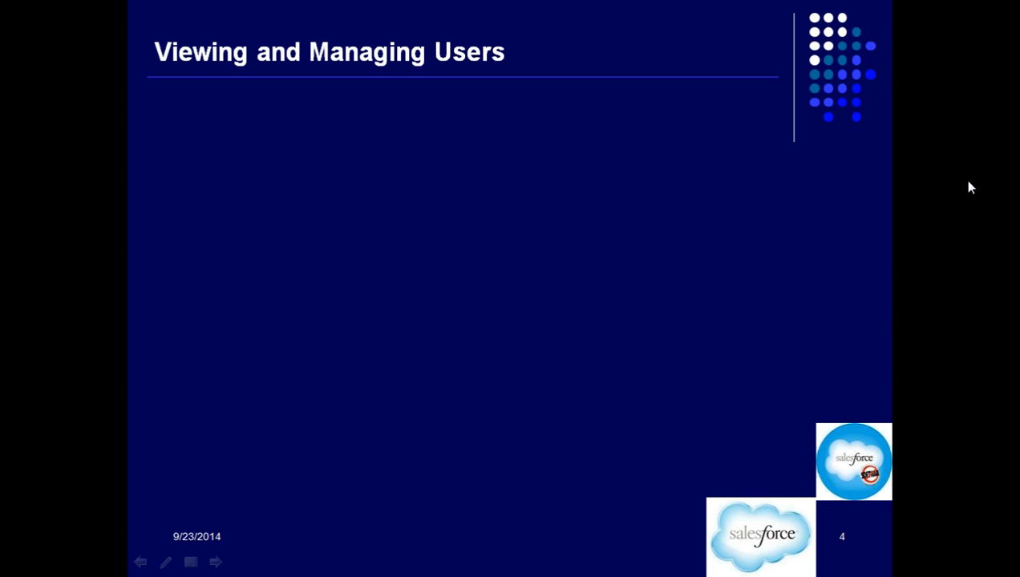
key(Right)
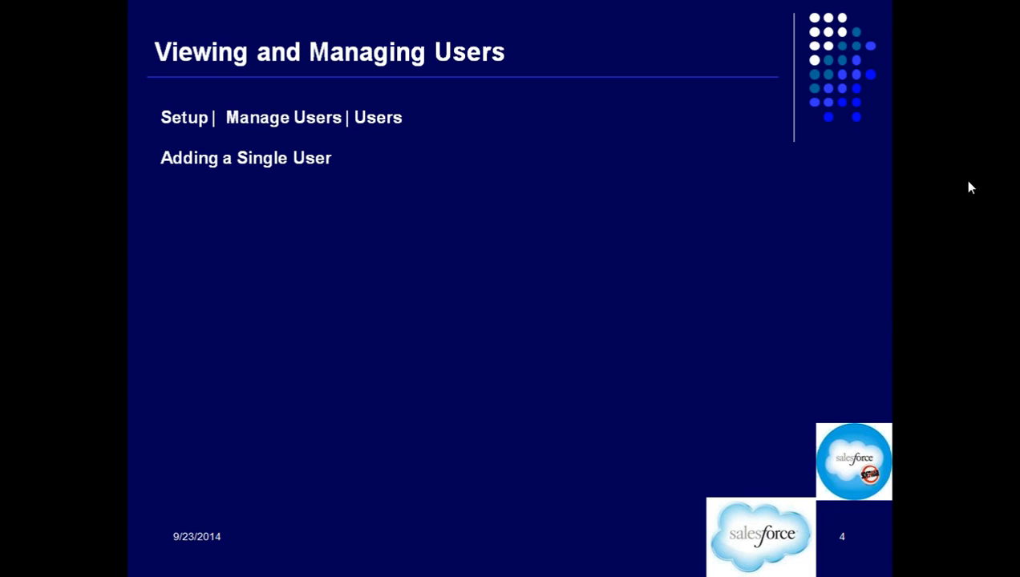
key(Right)
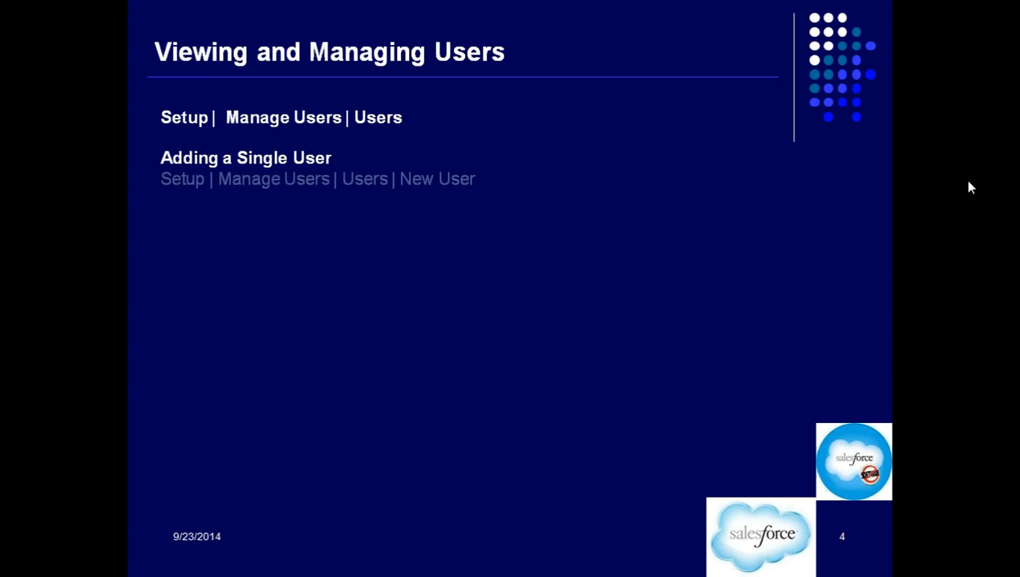
key(Right)
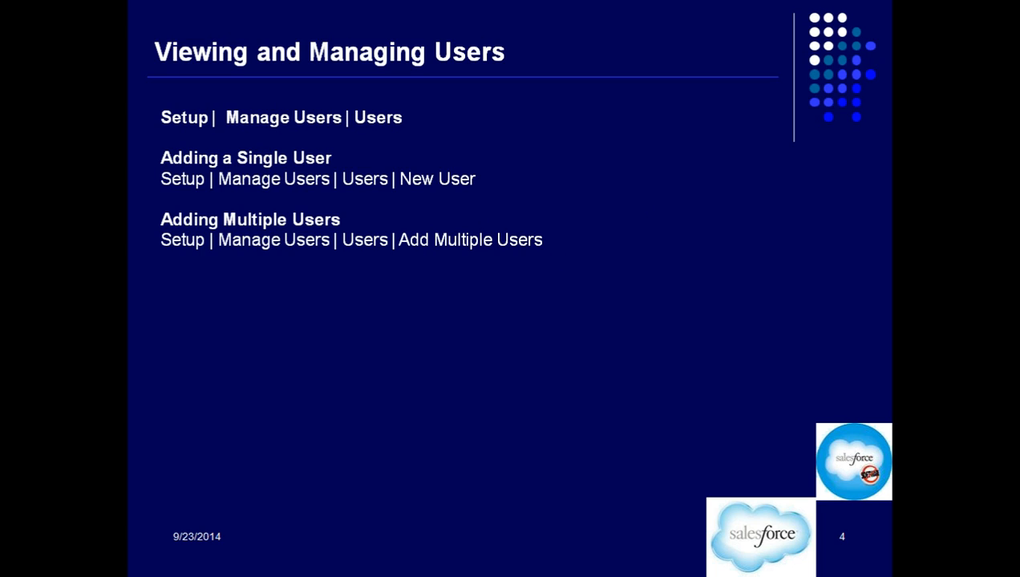
key(Escape)
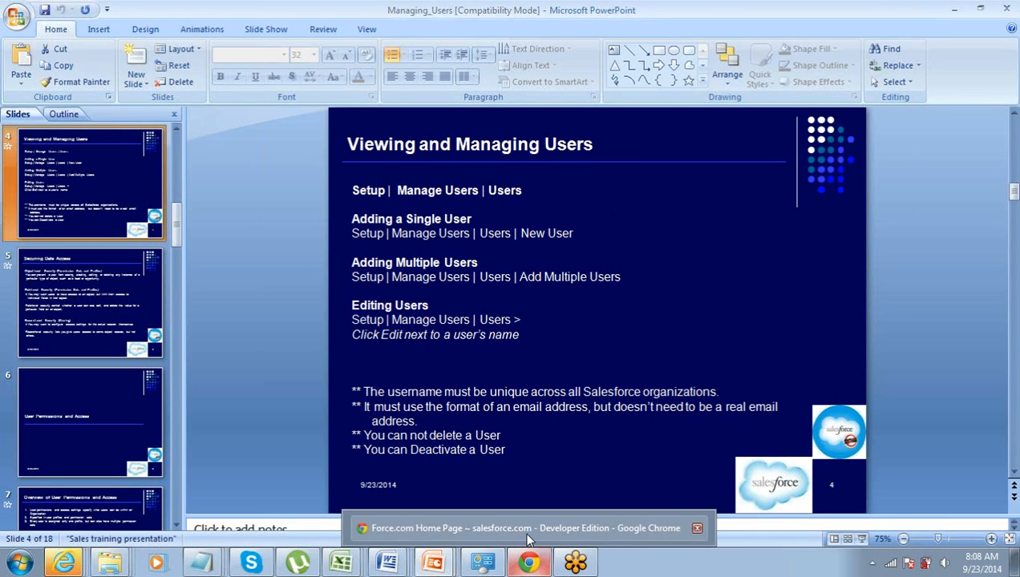
Switch to Salesforce in Chrome and open the Users list under Manage Users in Setup
click(528, 560)
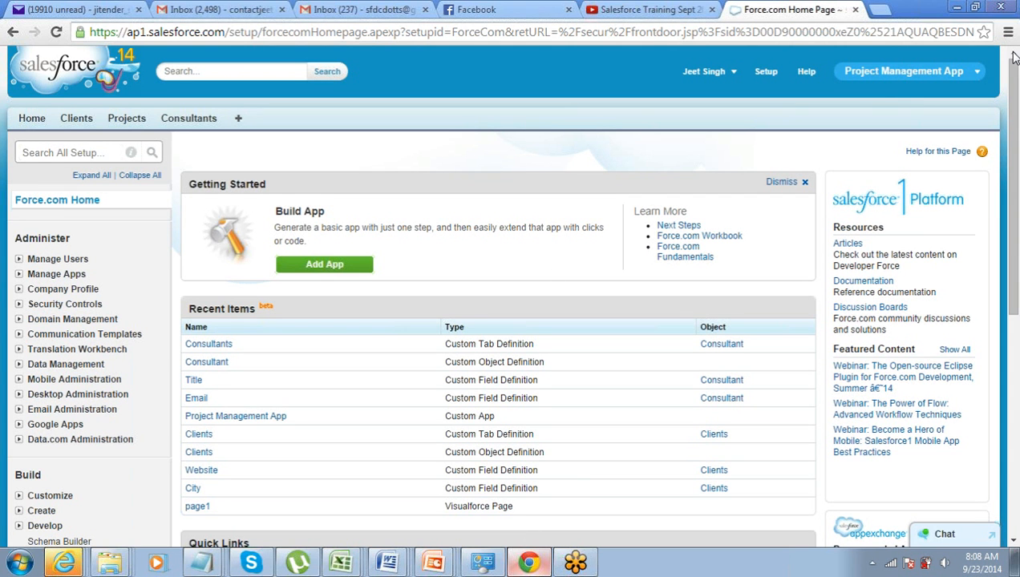
click(764, 71)
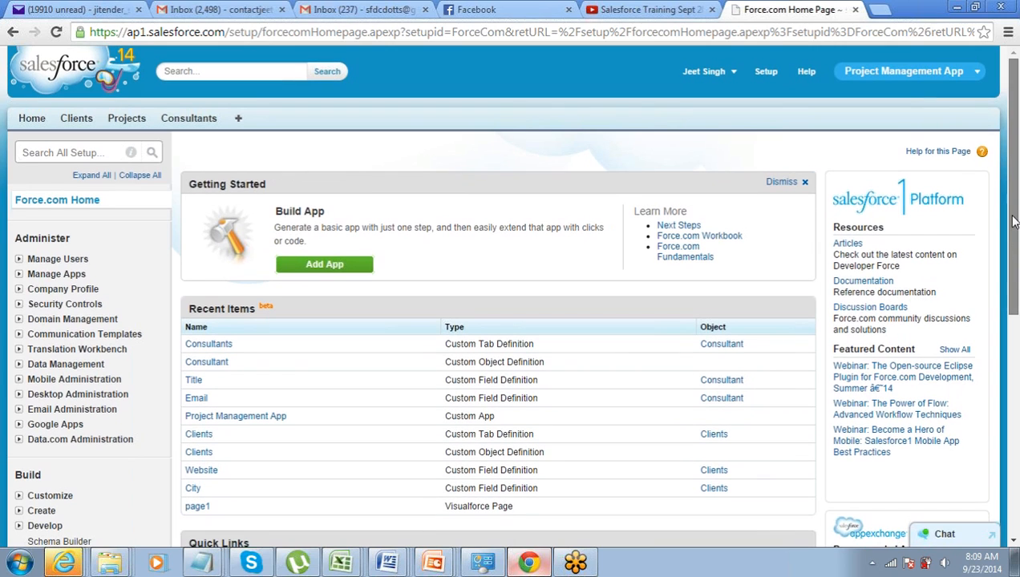
click(18, 259)
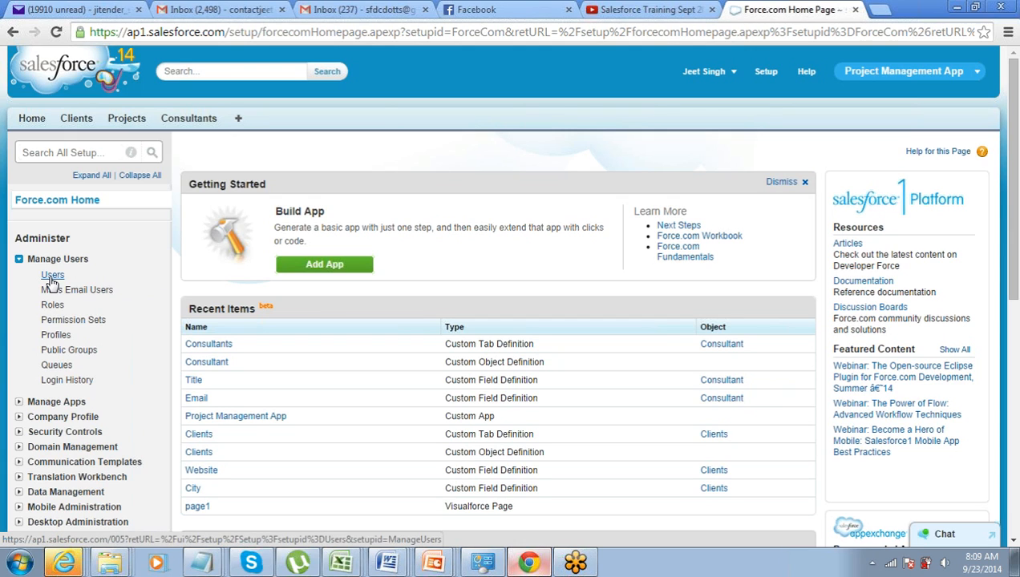
click(51, 277)
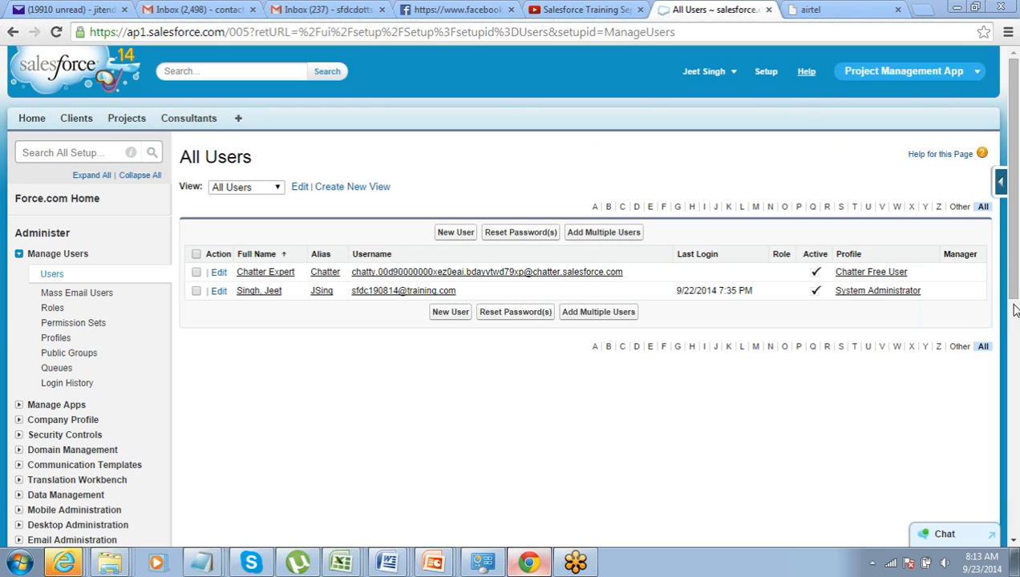
mouse_move(1010, 283)
mouse_down()
mouse_move(1012, 346)
mouse_move(1012, 286)
mouse_up()
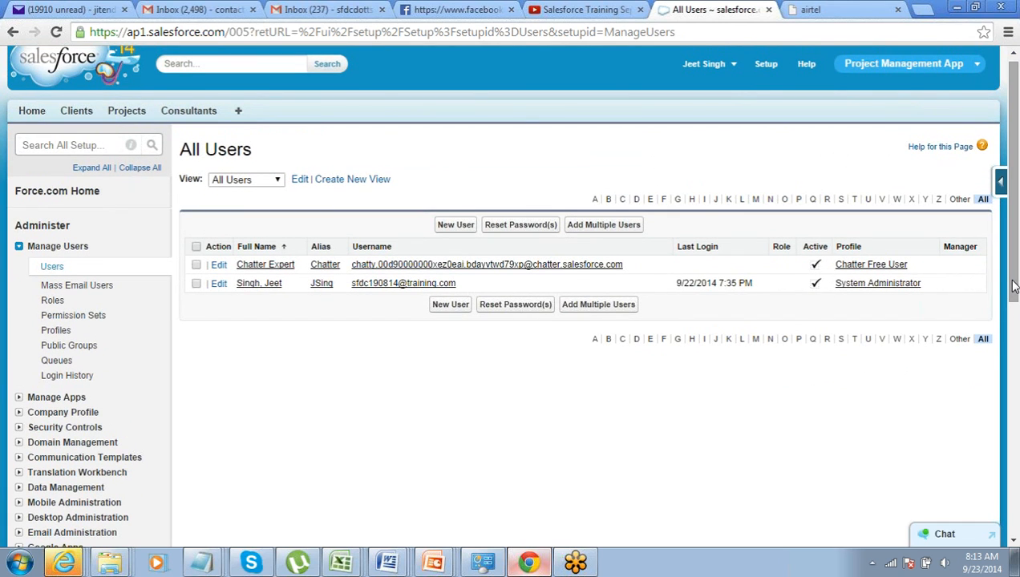
drag(1011, 285, 1015, 272)
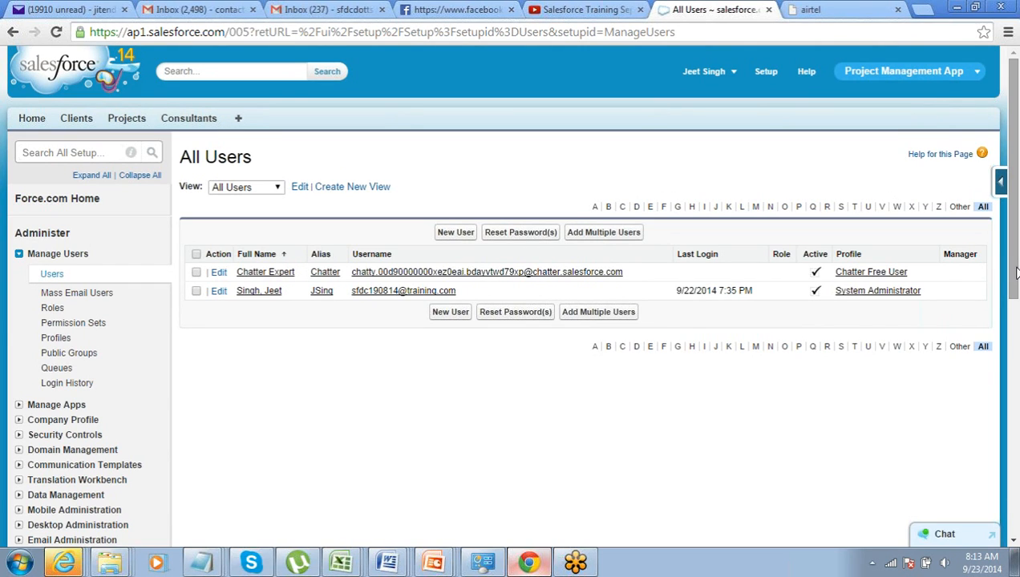
mouse_move(1016, 267)
mouse_down()
mouse_move(1016, 350)
mouse_move(1016, 274)
mouse_up()
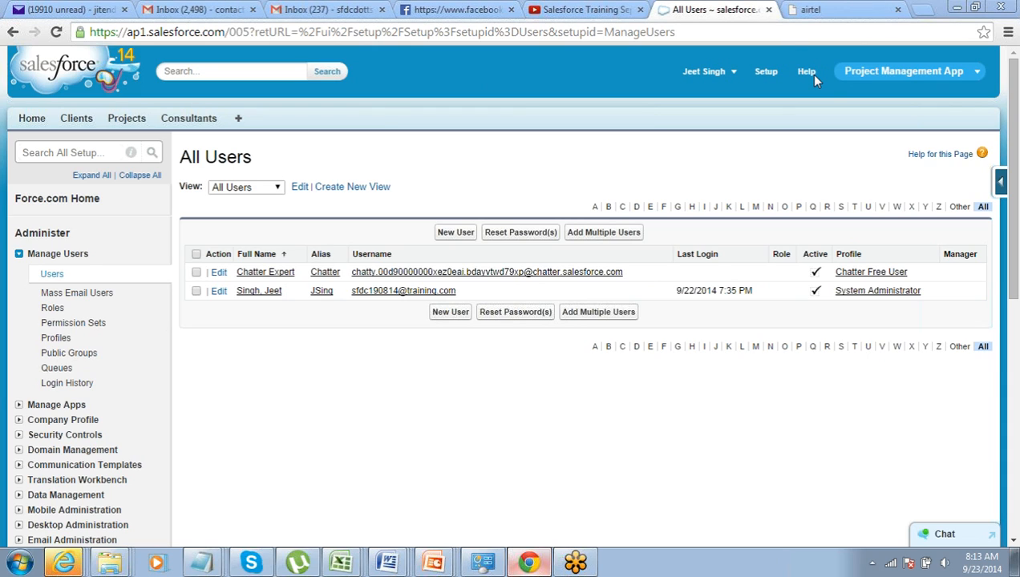
Open the form for a new user and go over its required fields from Last Name to Nickname
click(455, 233)
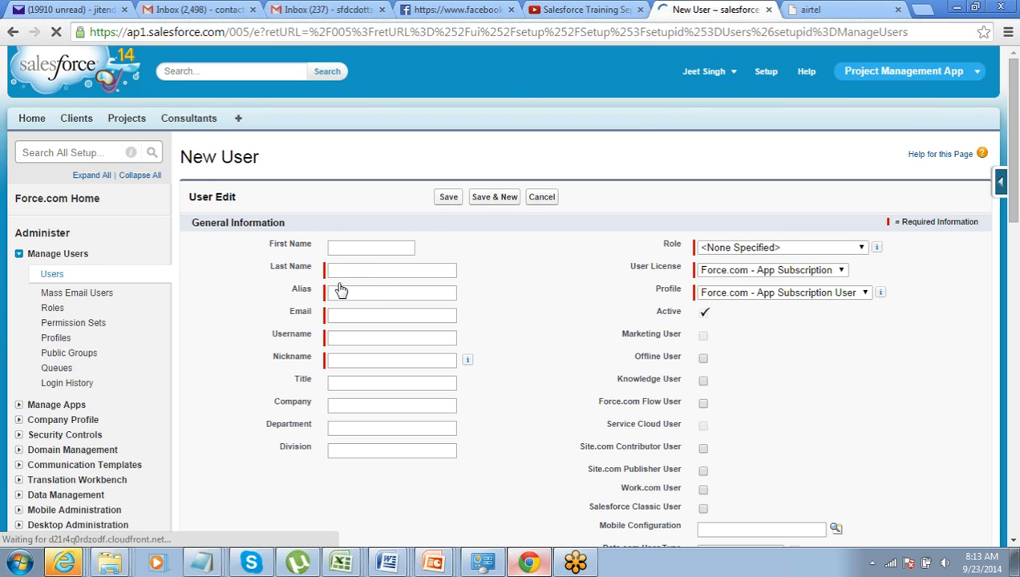
click(346, 269)
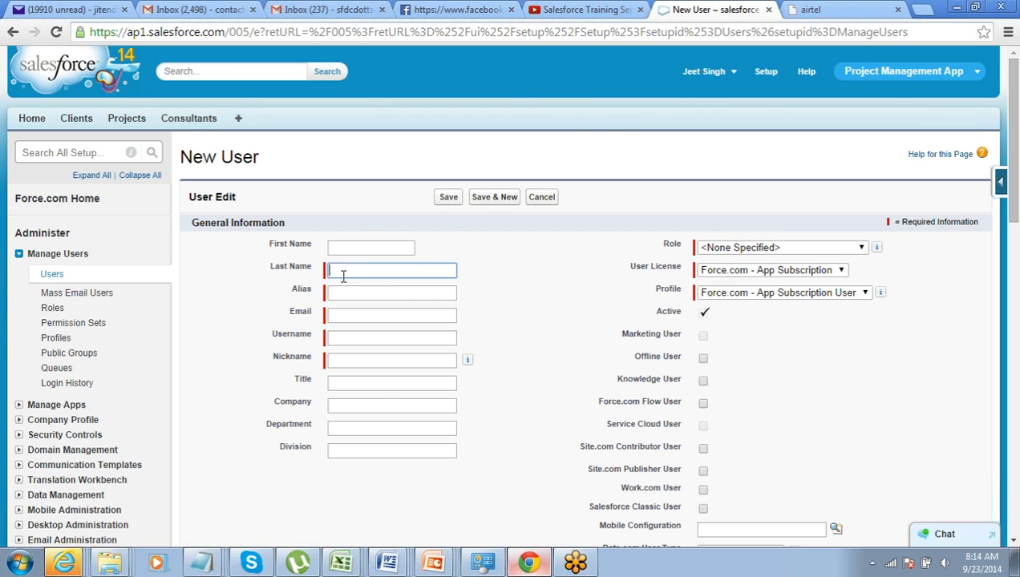
click(334, 293)
click(336, 315)
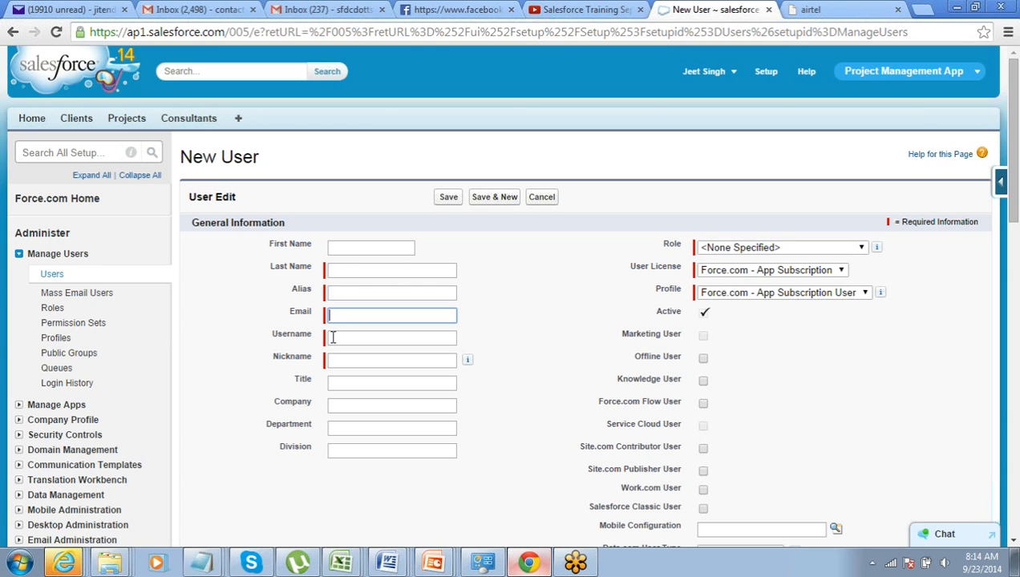
click(332, 336)
click(334, 360)
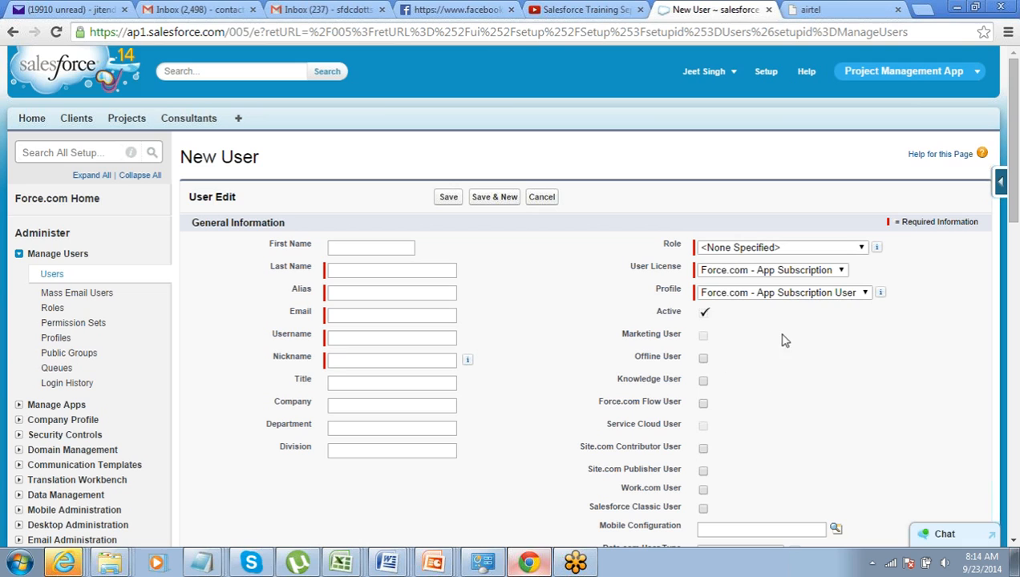
Set the new user's license to Salesforce and profile to System Administrator, and leave the form without saving
click(804, 293)
click(804, 303)
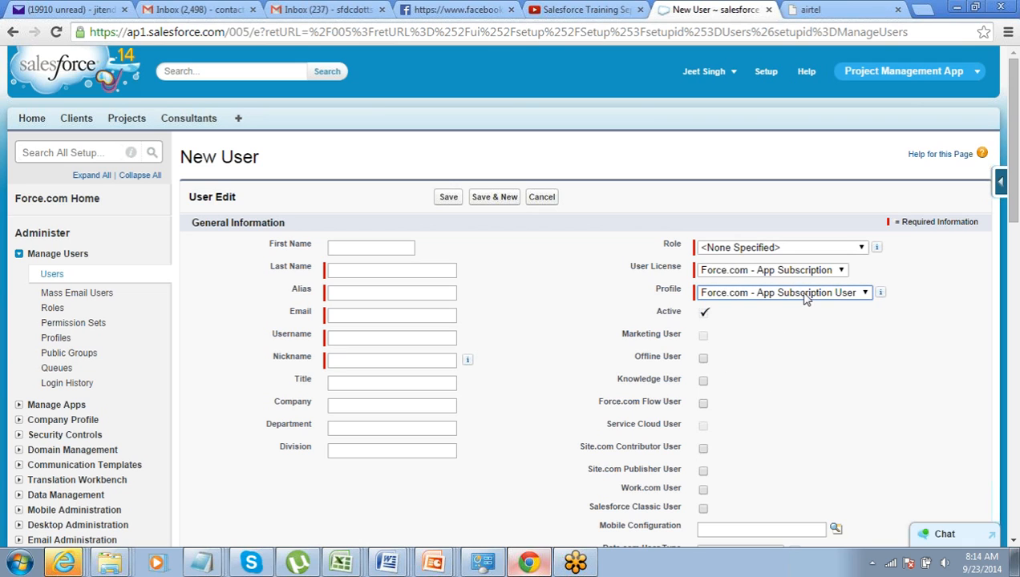
click(798, 273)
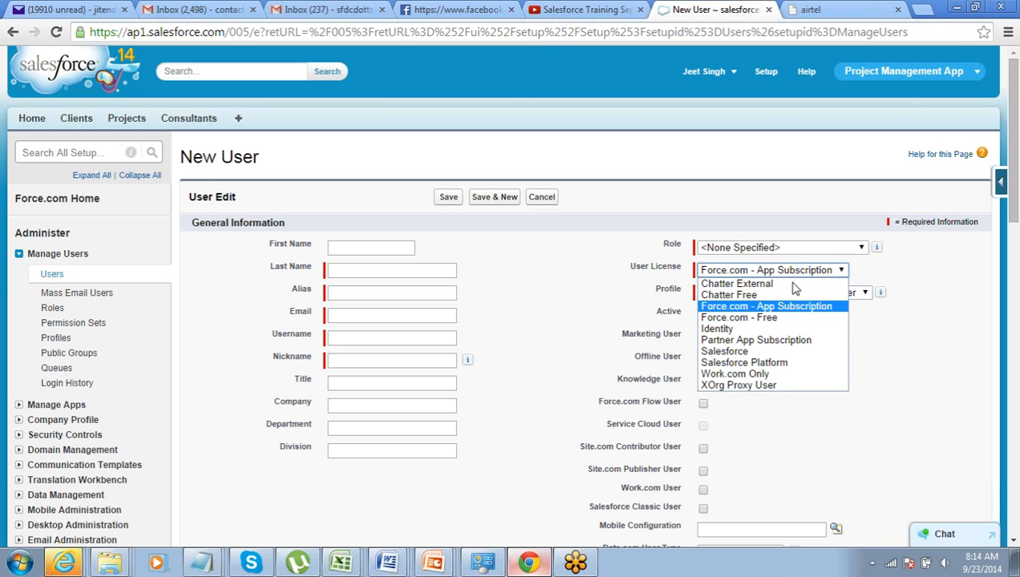
click(783, 353)
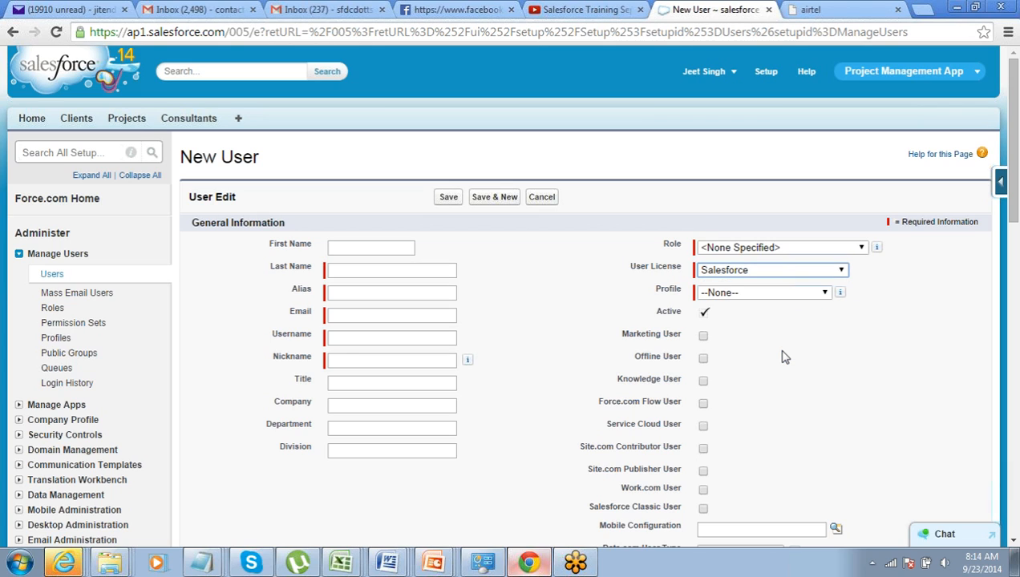
click(782, 295)
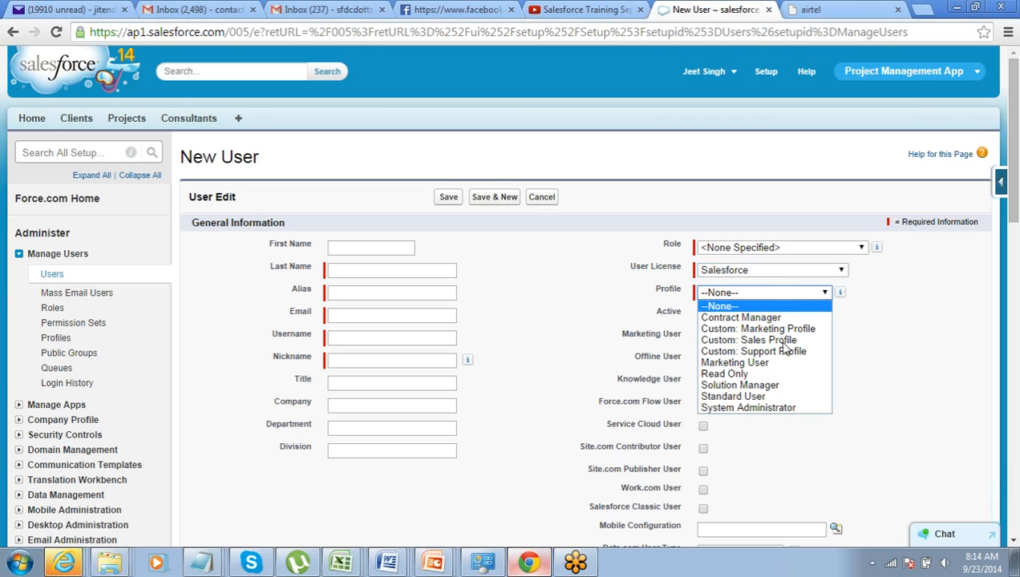
click(777, 404)
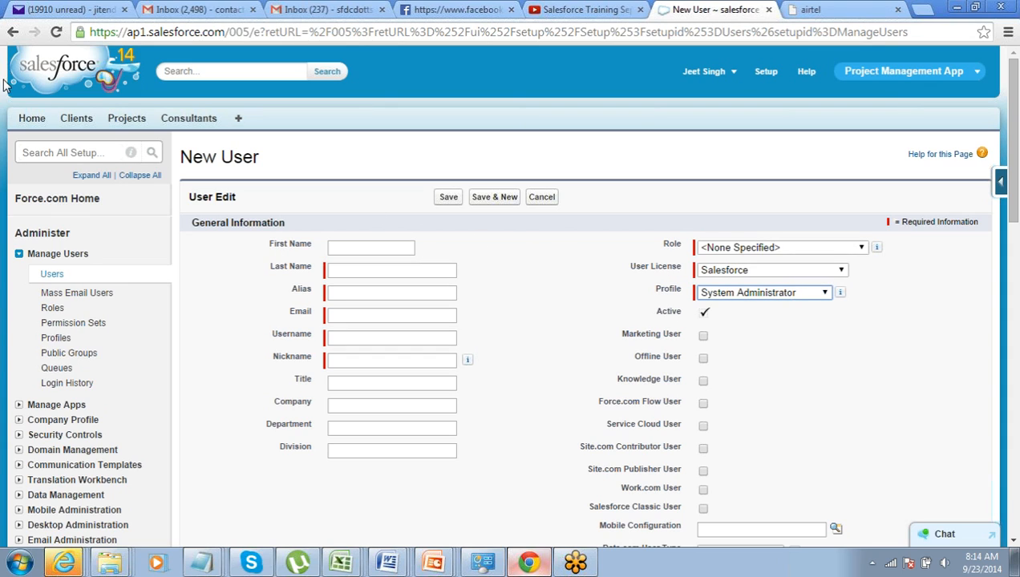
click(12, 36)
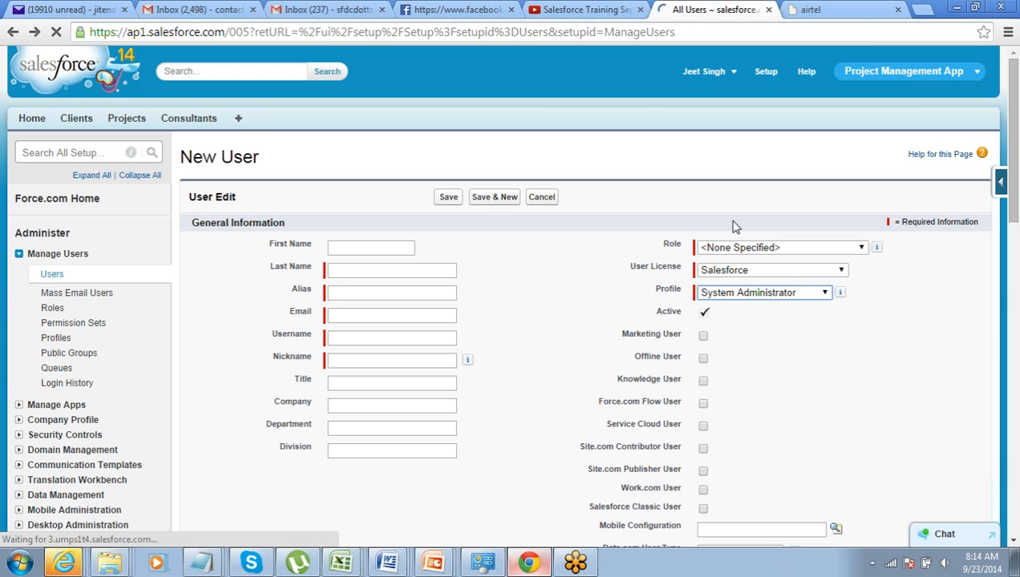
Open the Add Multiple Users form and choose the Salesforce user license
click(599, 234)
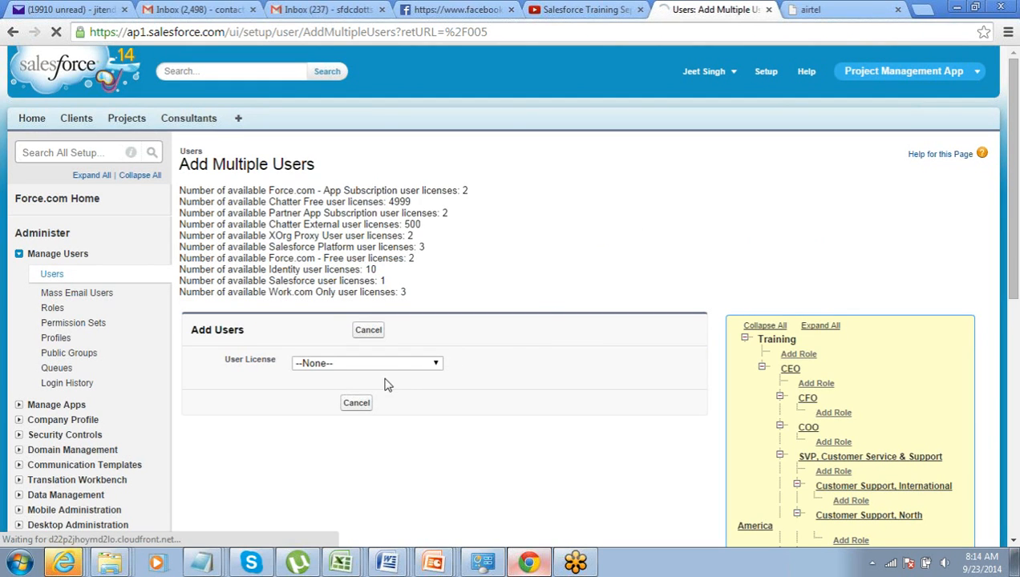
click(398, 365)
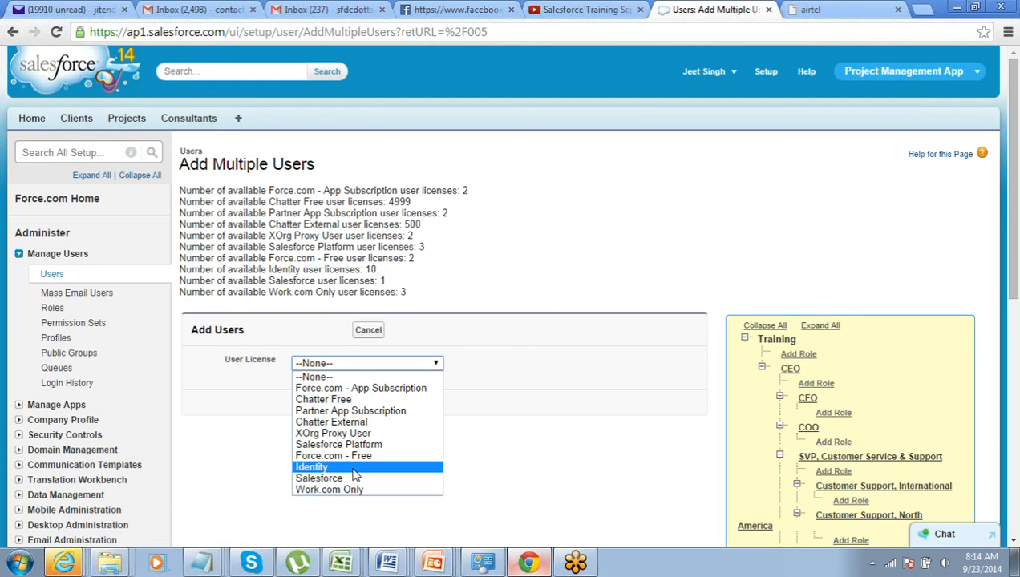
click(340, 478)
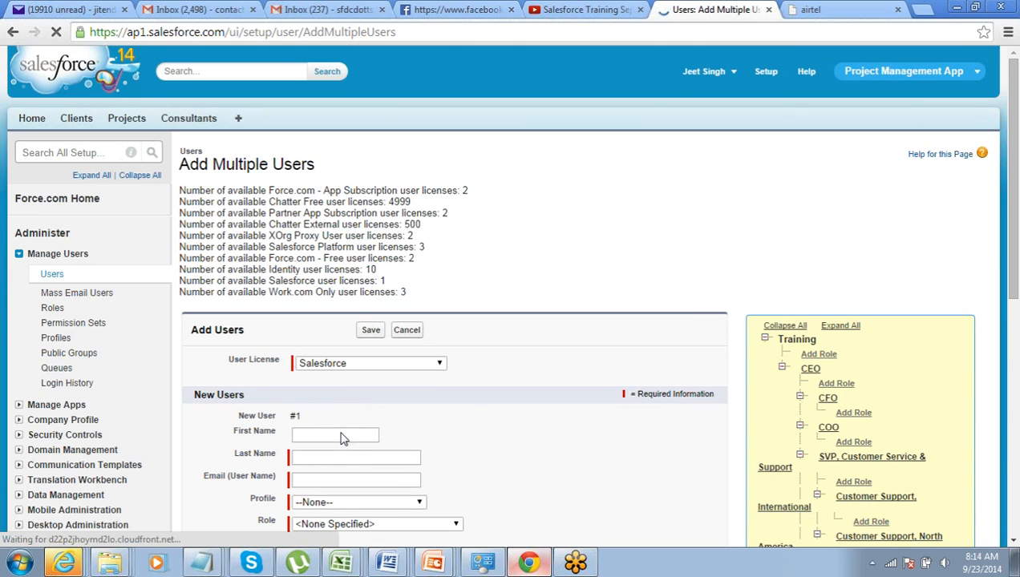
click(340, 435)
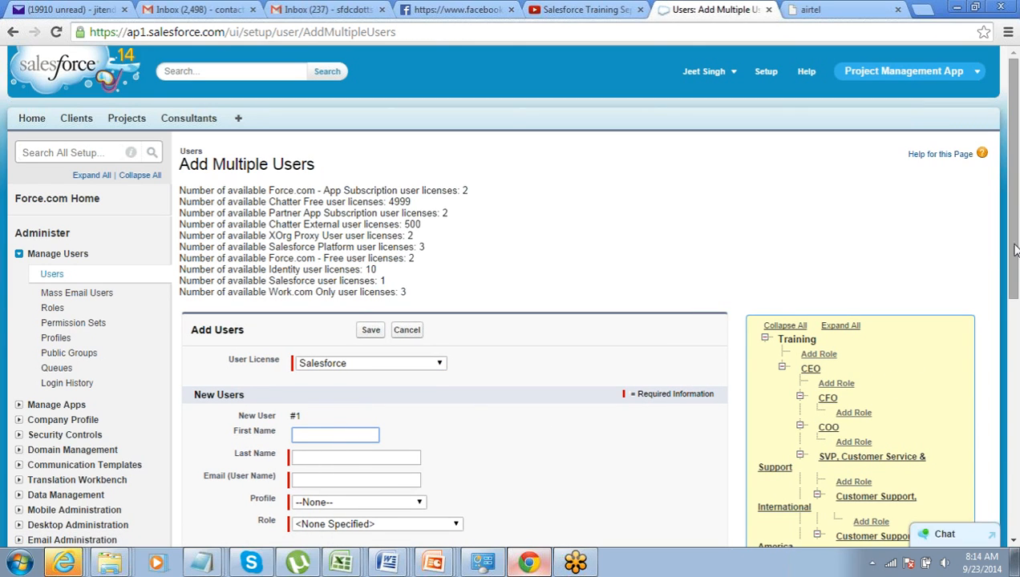
scroll(1018, 318, down, 3)
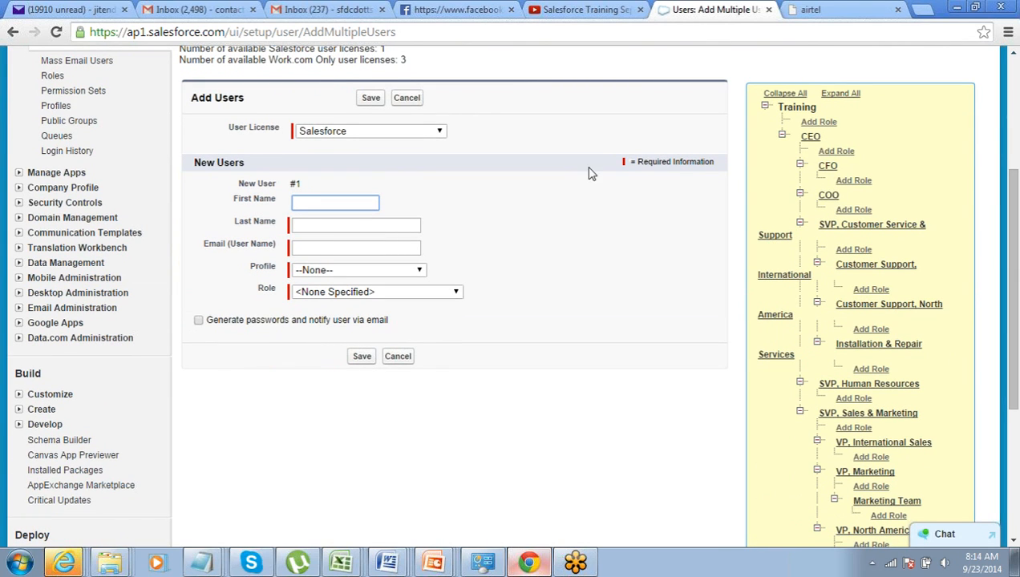
Change the user license for adding multiple users to Force.com - Free and view the entry fields offered
click(419, 135)
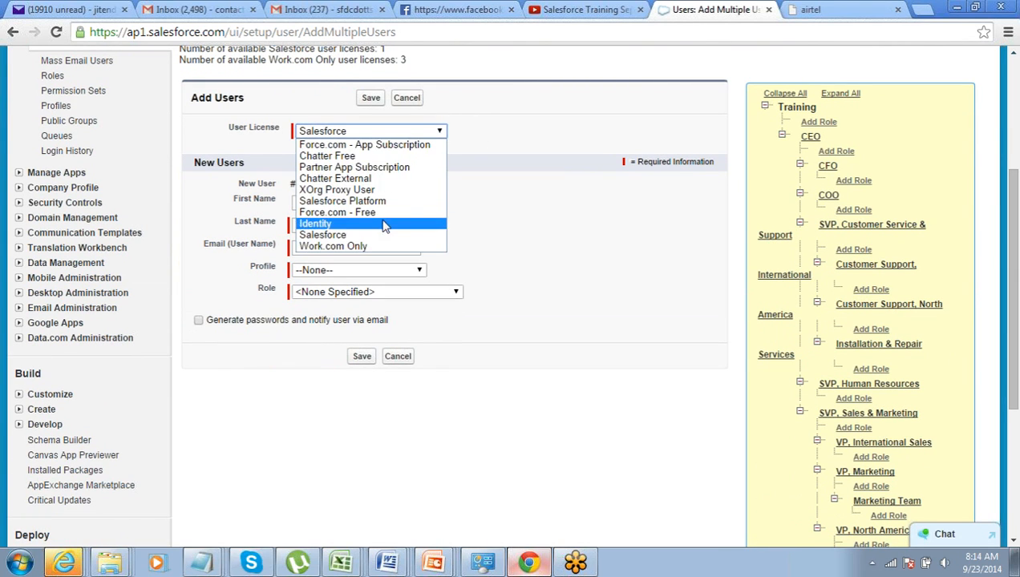
click(386, 213)
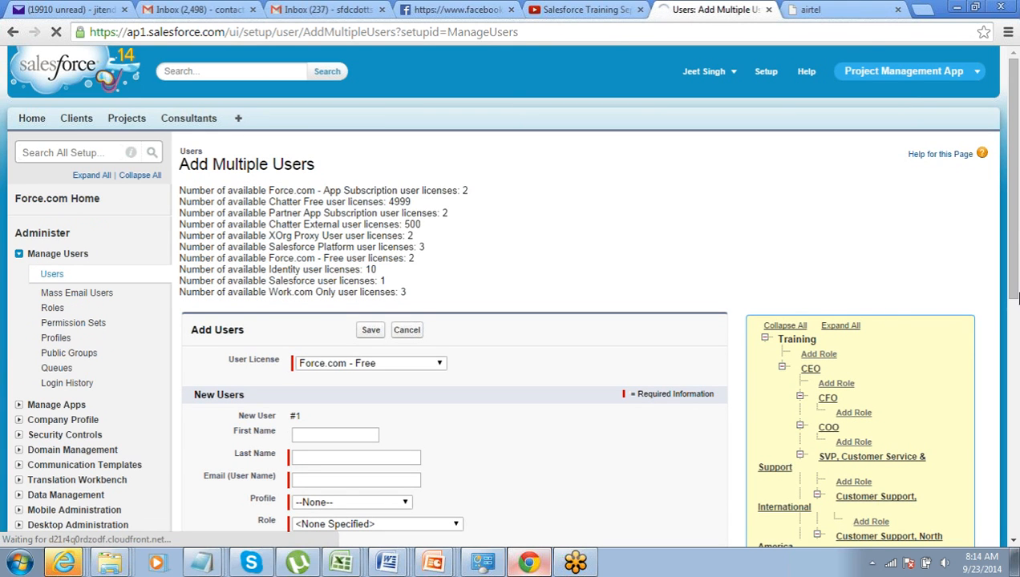
drag(1017, 294, 1016, 391)
Change the user license to Chatter Free and look through the blank new user entries to the end of the form
click(362, 157)
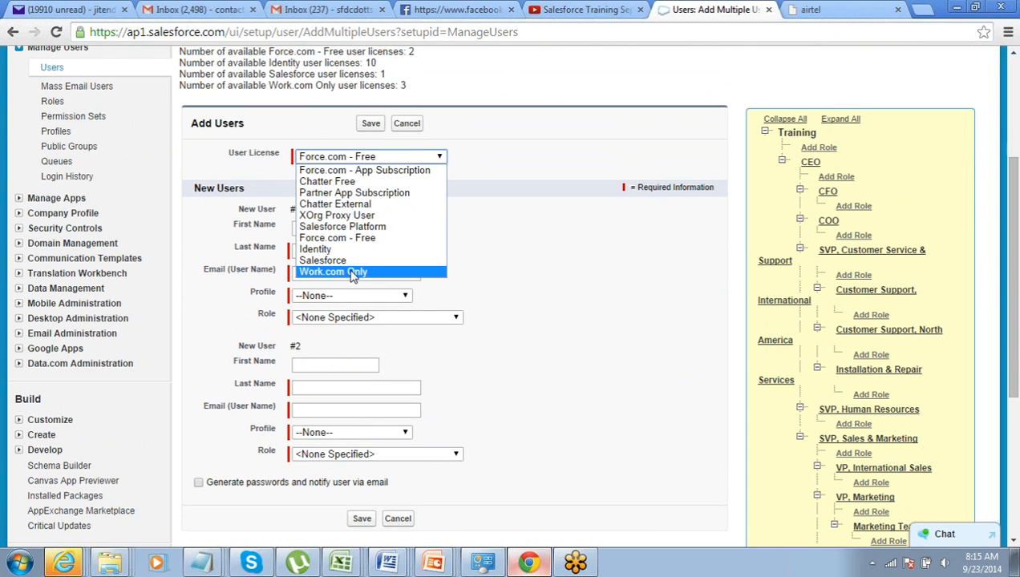
click(366, 182)
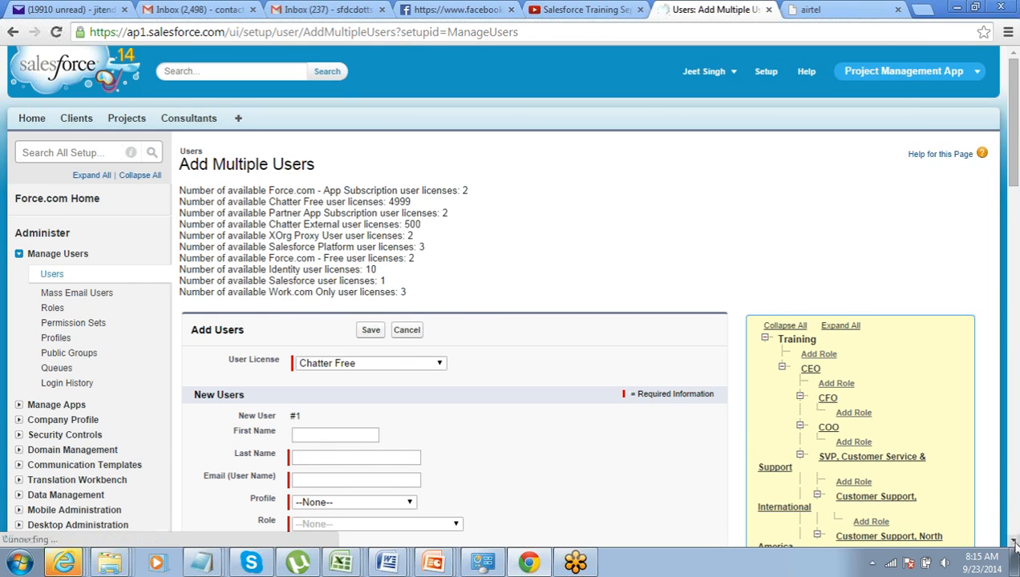
scroll(1013, 541, down, 3)
scroll(1013, 542, down, 10)
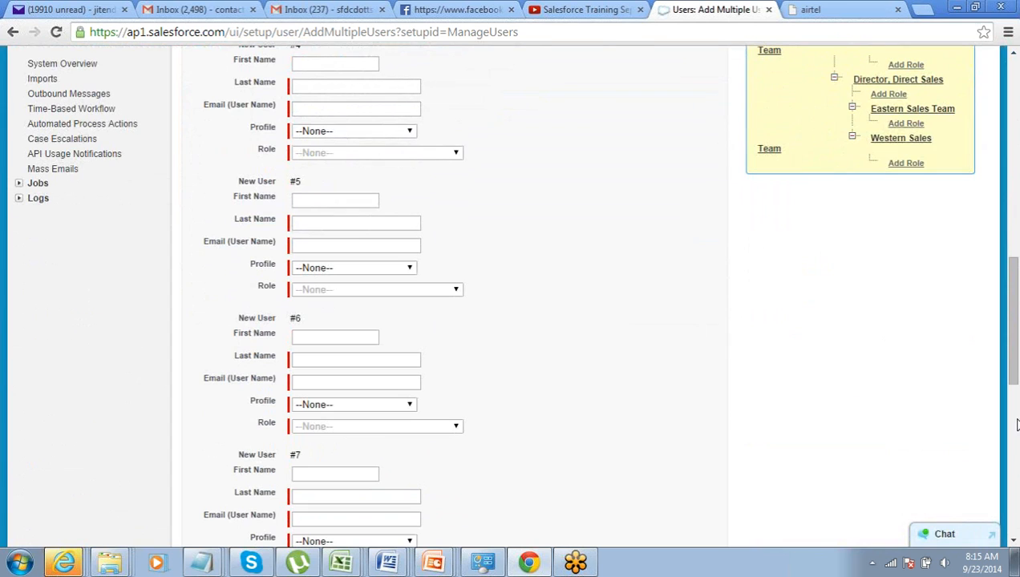
drag(1013, 384, 1013, 543)
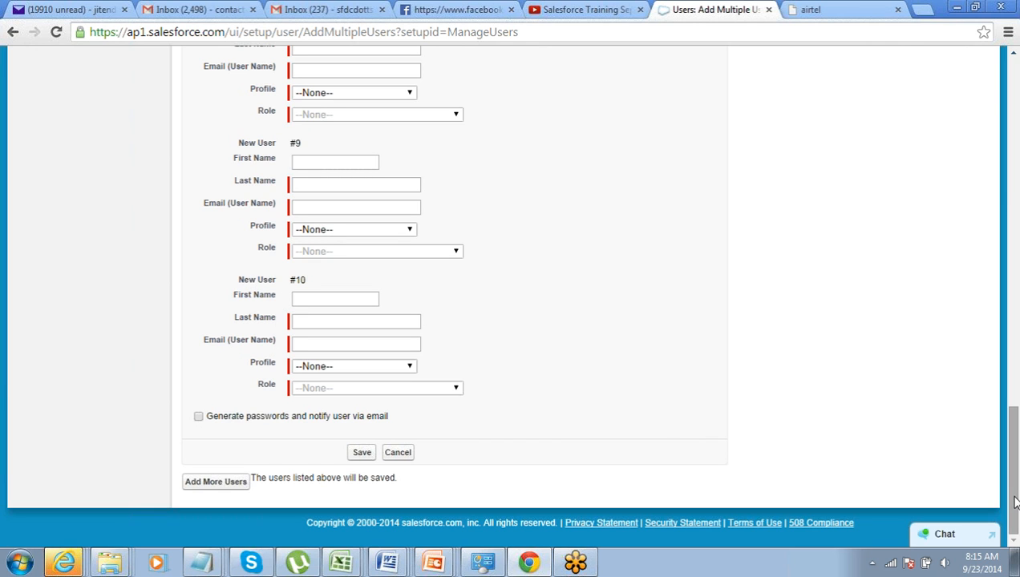
drag(1014, 503, 978, 236)
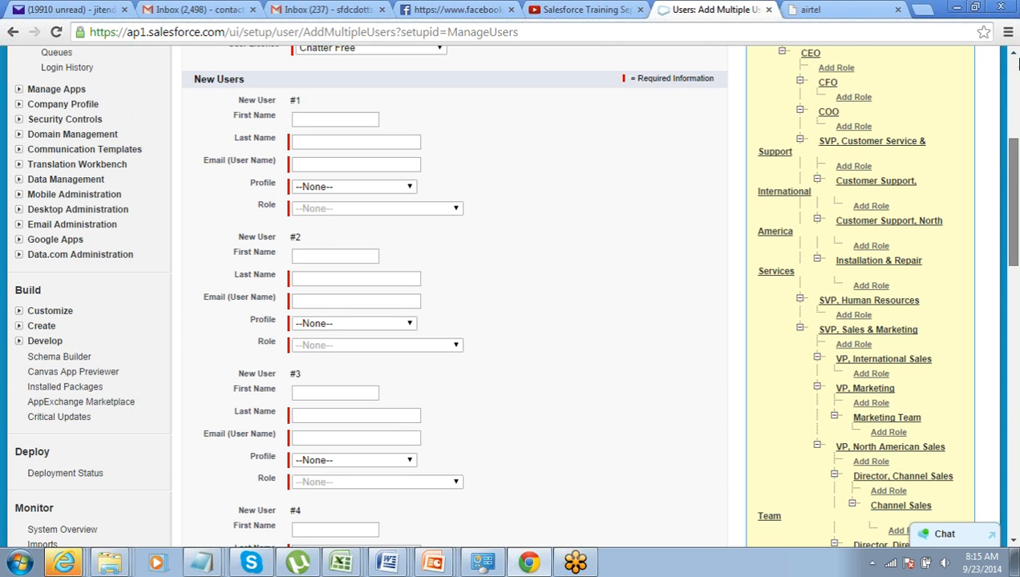
drag(1013, 161, 1014, 51)
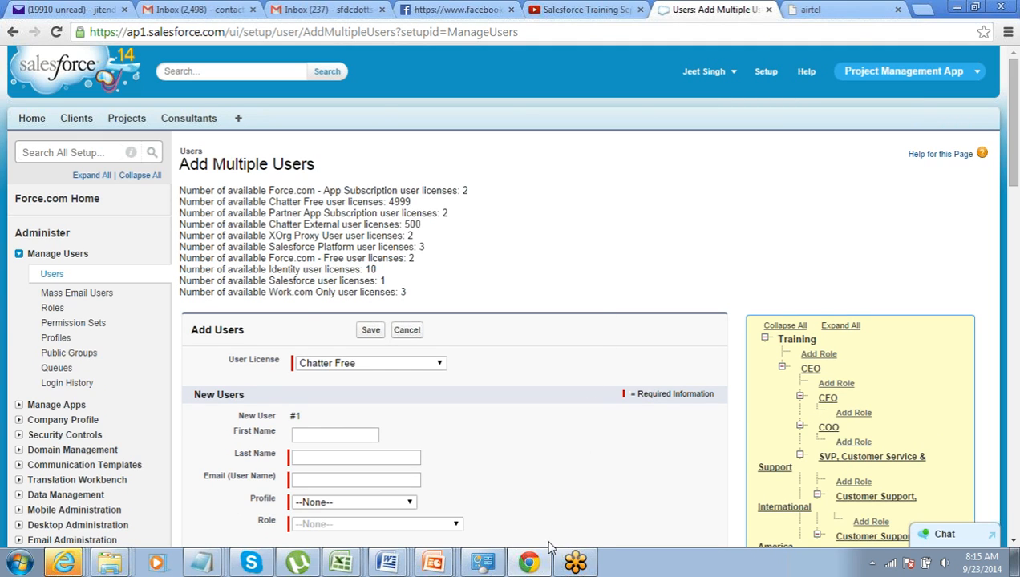
Switch to the Managing_Users presentation in PowerPoint and start the slide show from the Viewing and Managing Users slide
right_click(447, 557)
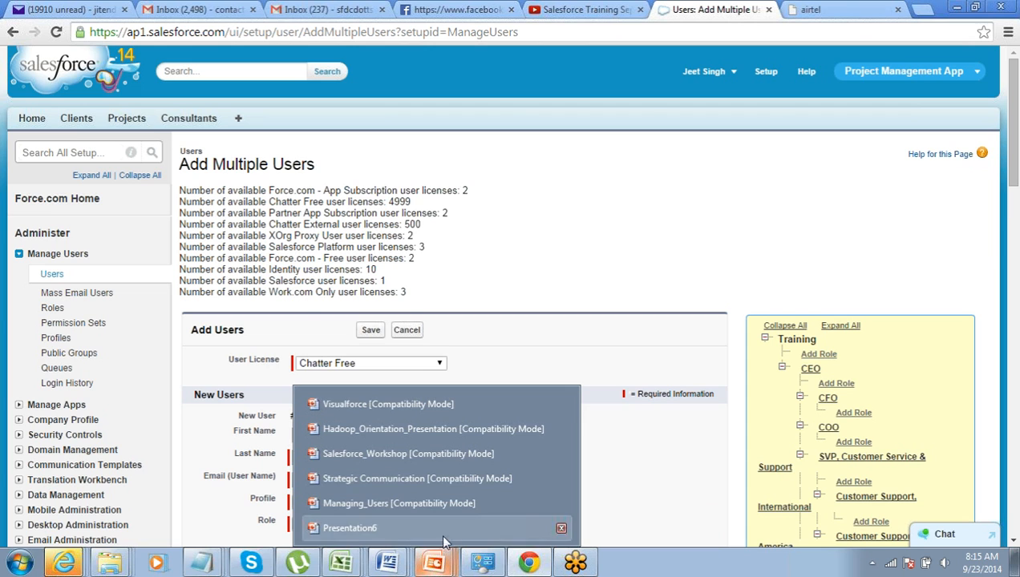
click(442, 507)
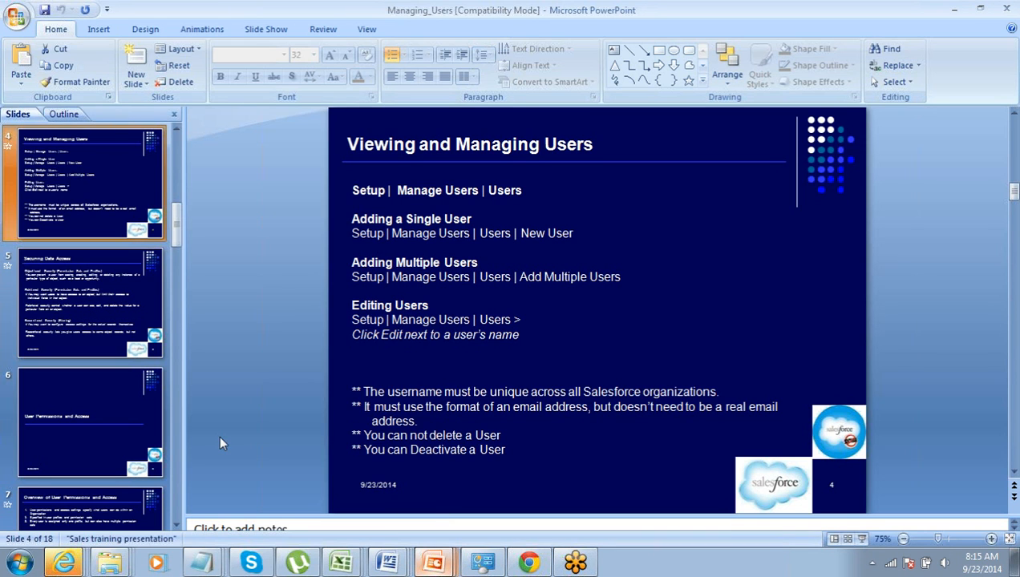
click(97, 331)
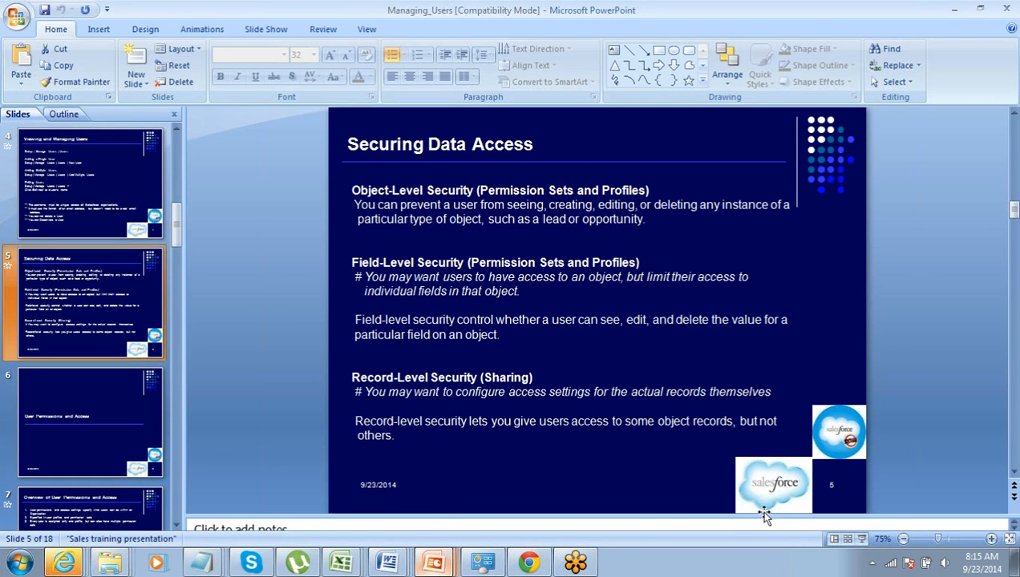
click(65, 142)
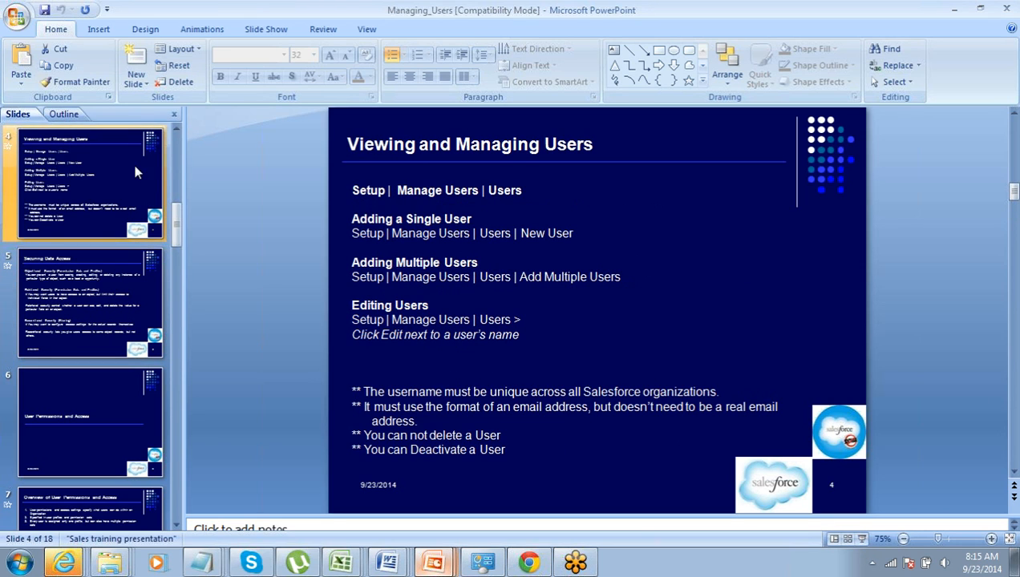
click(863, 540)
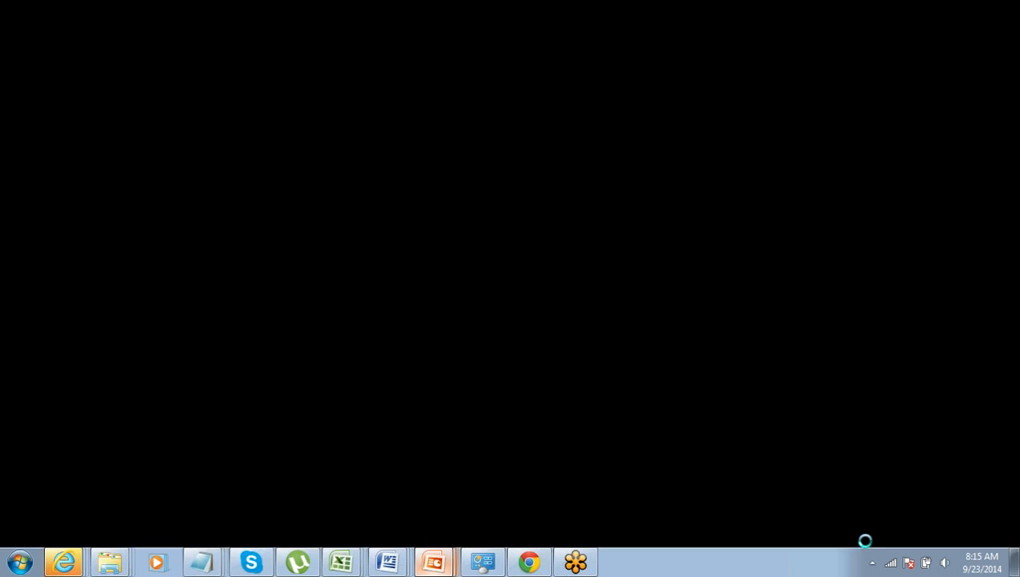